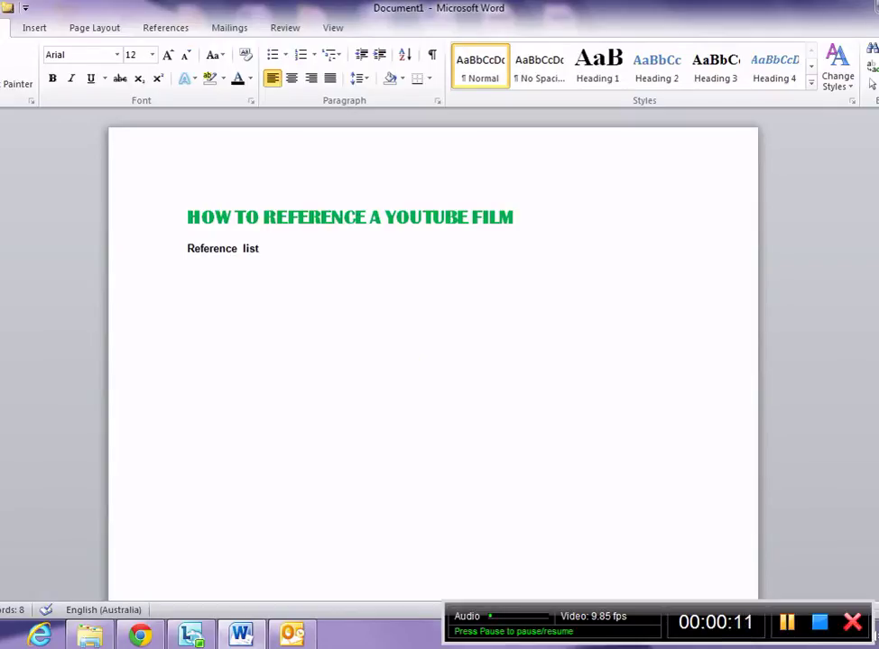
Leave an empty line under the 'Reference list' heading, ready to switch to Chrome.
mouse_move(143, 636)
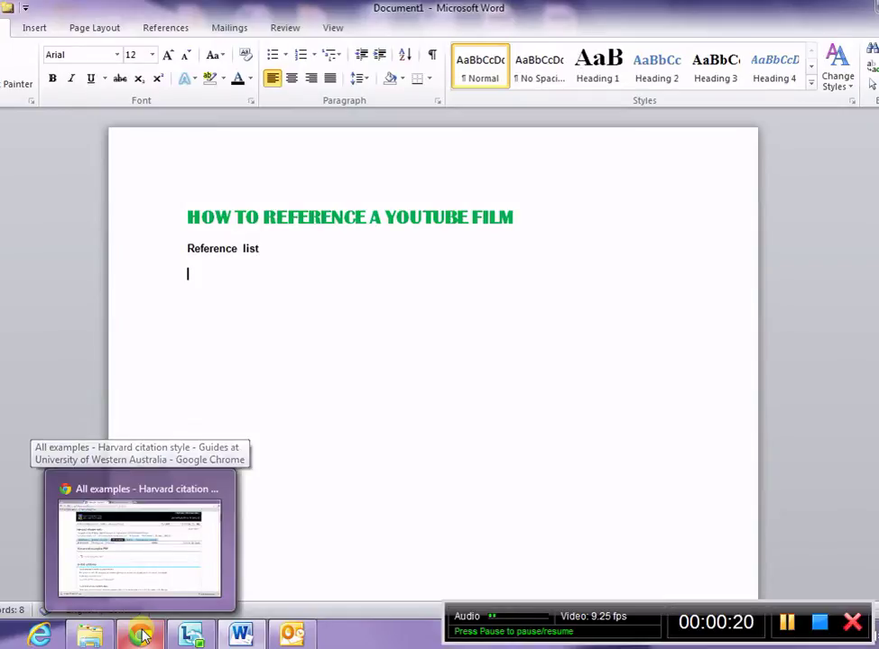
Bring Chrome forward and show the 'BBC's Surviving Progress (2011) HDTV' YouTube video page.
left_click(142, 636)
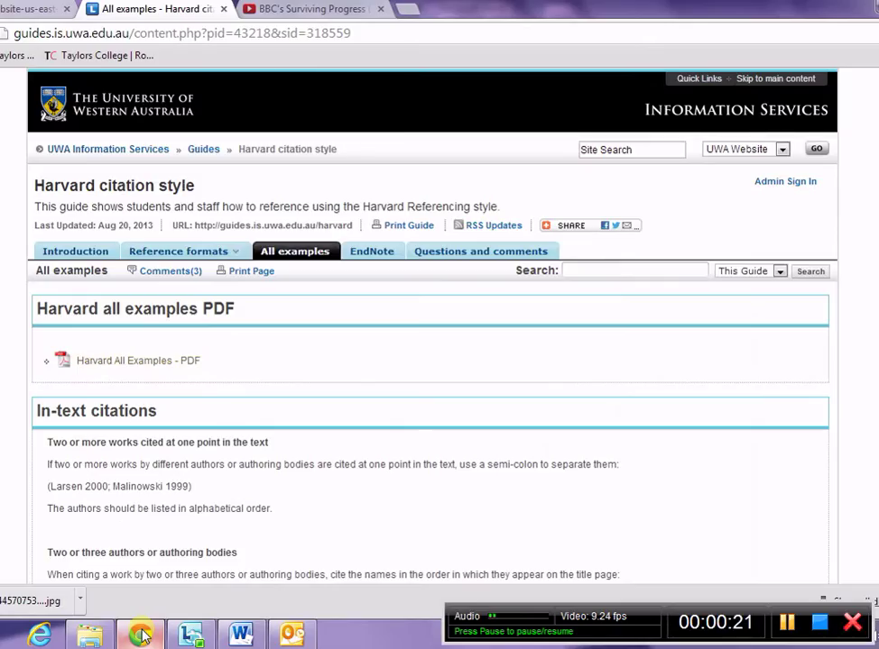
left_click(333, 10)
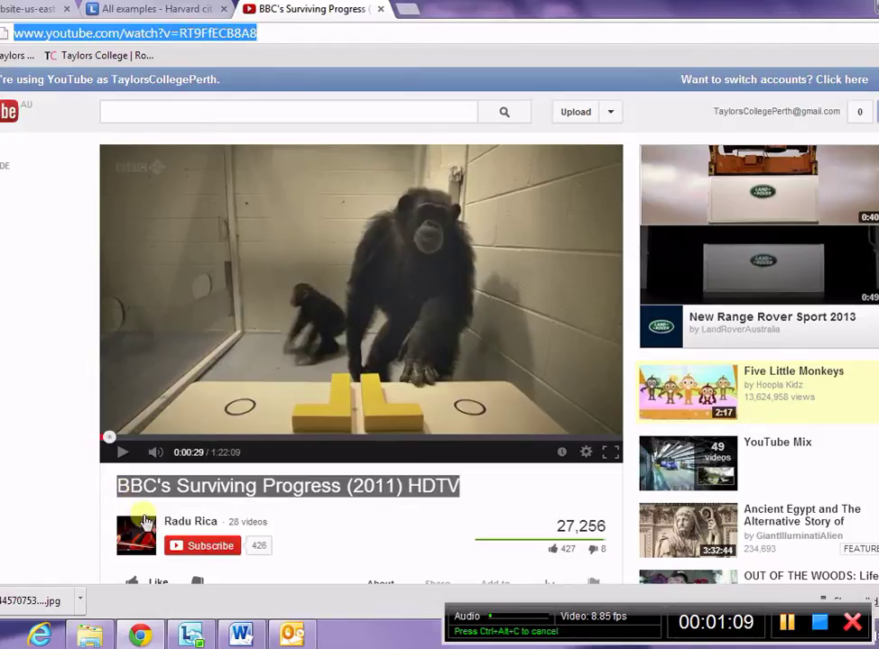
left_click(200, 529)
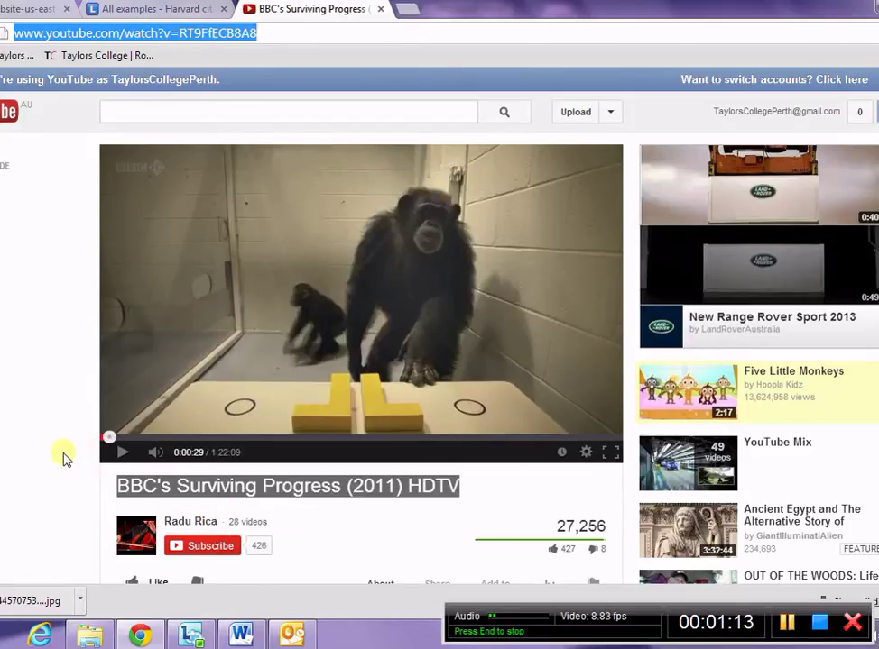
Scroll the Harvard guide to the Multimedia table and select its Youtube reference-list example.
left_click(124, 9)
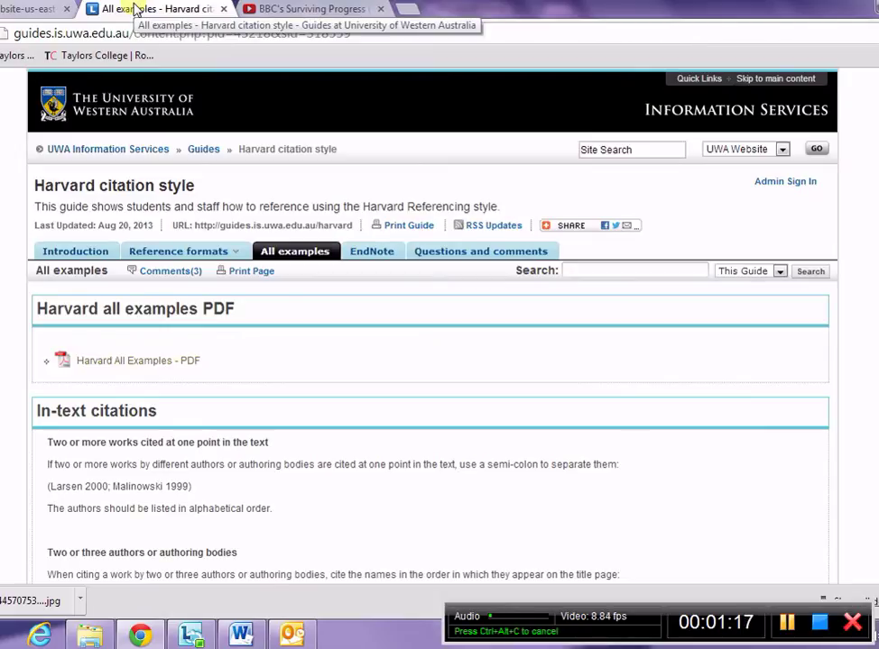
key("Down")
key("Down")
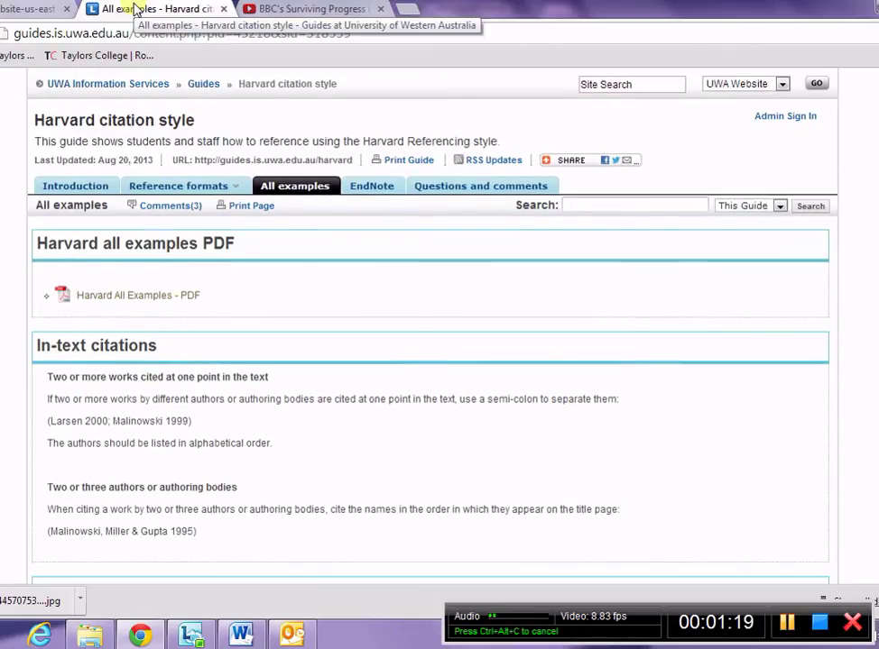
key("Down")
key("Down")
key("Down")
key("Down")
key("Down")
key("Down")
key("Down")
key("Down")
key("Down")
key("Down")
key("Down")
key("Down")
key("Down")
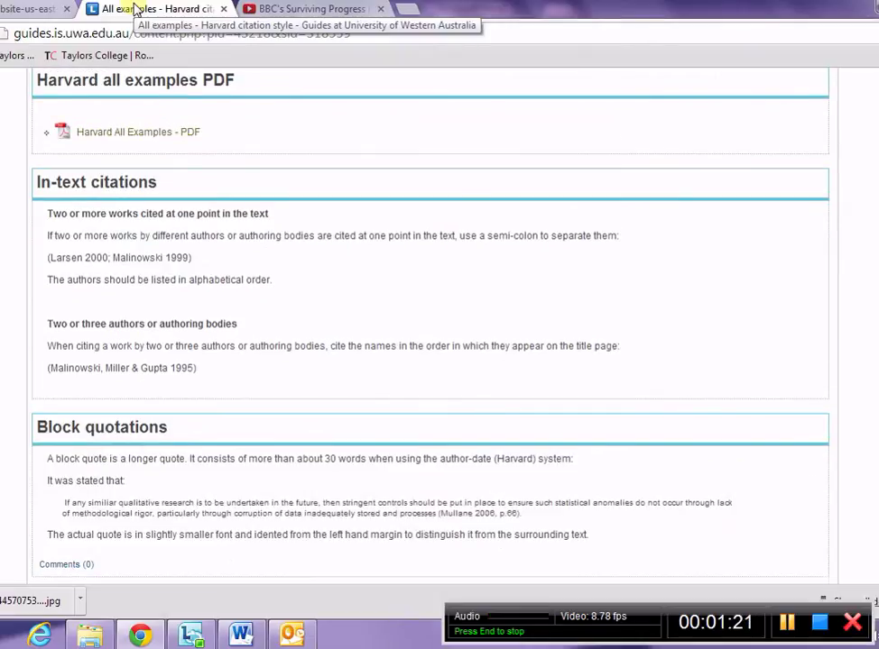
key("Down")
key("Down")
key("Down")
key("Down")
key("Down")
key("Down")
key("Down")
key("Down")
key("Down")
key("Down")
key("Down")
key("Down")
key("Down")
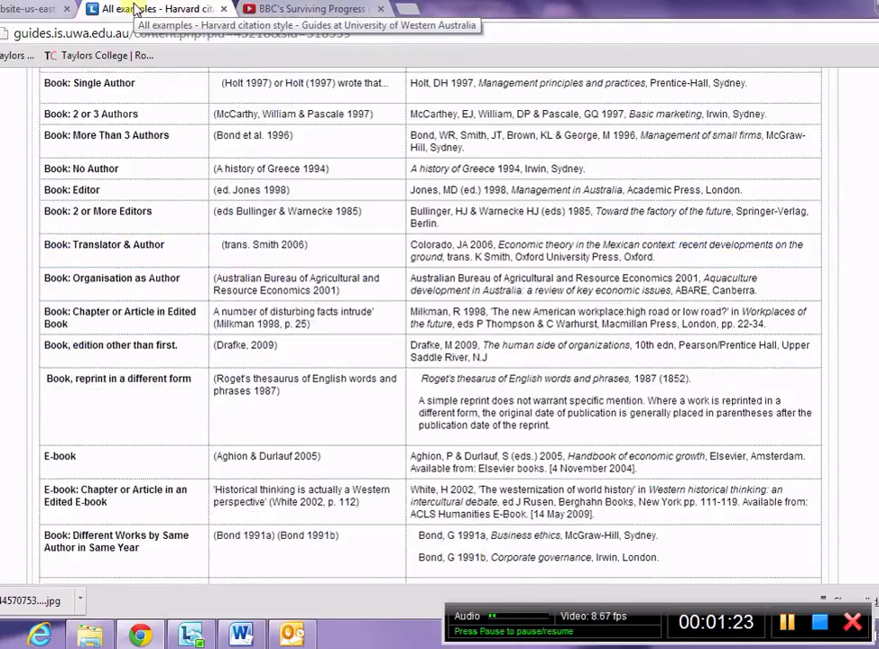
key("Down")
key("Down")
key("Down")
key("Down")
key("Down")
key("Down")
key("Down")
key("Down")
key("Down")
key("Down")
key("Down")
key("Down")
key("Down")
key("Down")
key("Down")
key("Down")
key("Down")
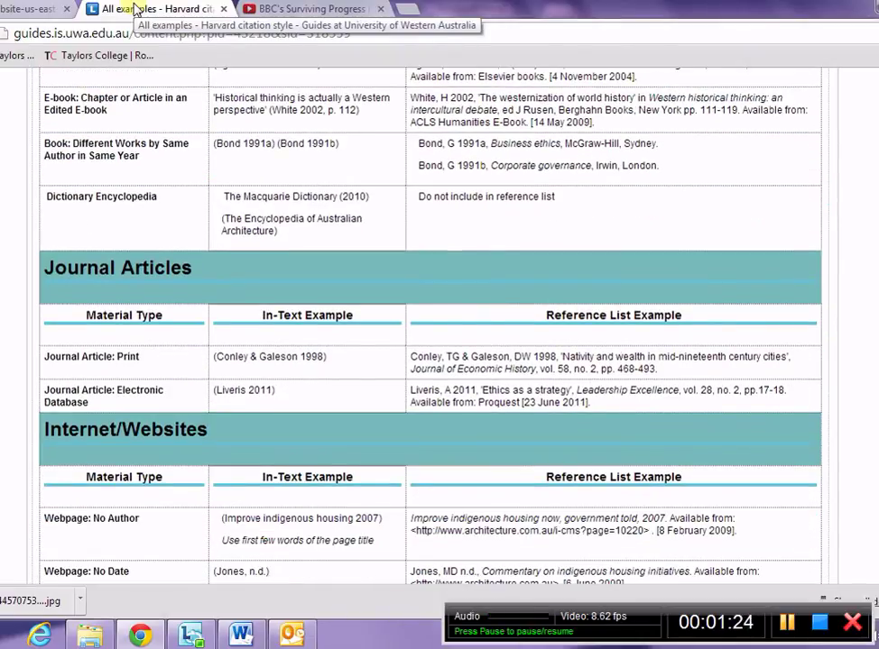
key("Down")
key("Down")
key("Down")
key("Down")
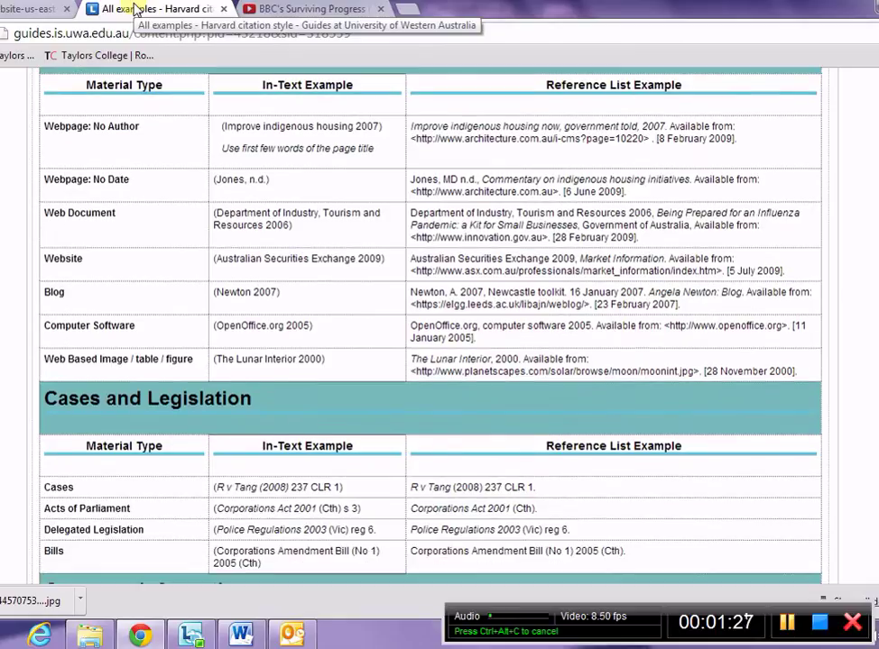
key("Down")
key("Down")
key("Down")
key("Down")
key("Down")
key("Down")
key("Down")
key("Down")
key("Down")
key("Down")
key("Down")
key("Down")
key("Down")
key("Down")
key("Down")
key("Down")
key("Down")
key("Down")
key("Down")
key("Down")
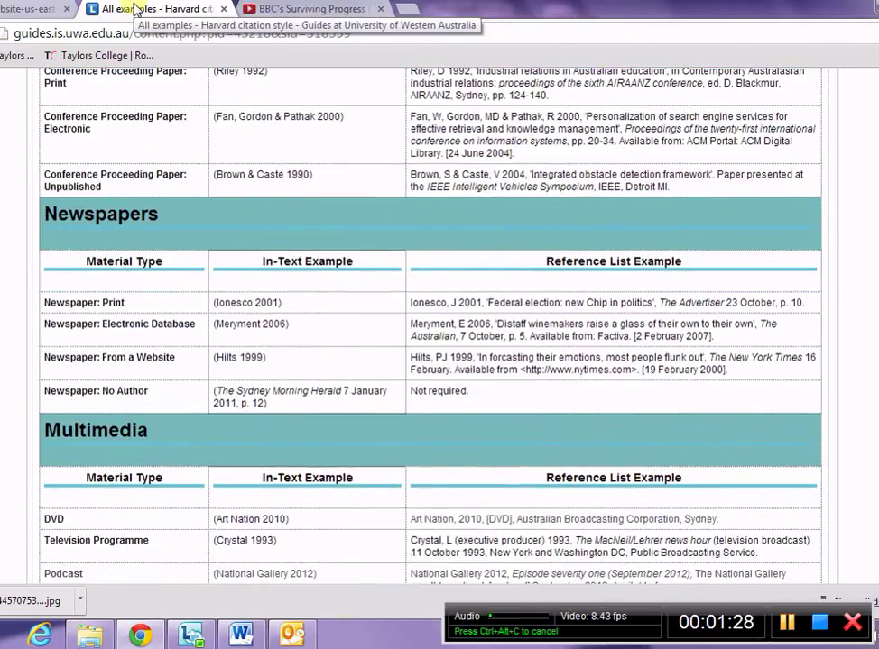
key("Down")
key("Down")
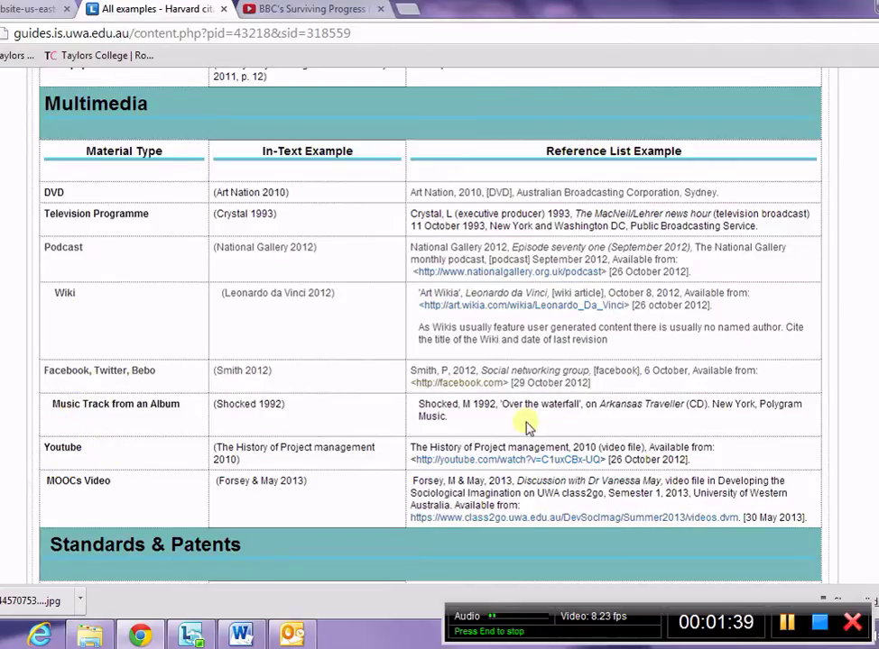
left_click_drag(703, 463, 407, 441)
key("ctrl+c")
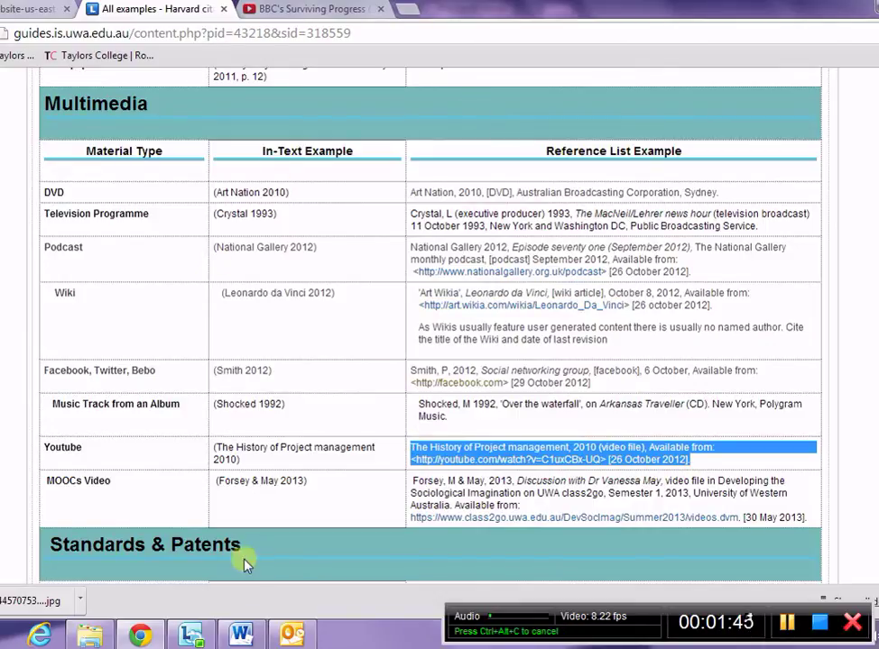
Paste the Youtube reference example and the video's web address under Reference list in Word.
left_click(242, 635)
key("ctrl+v")
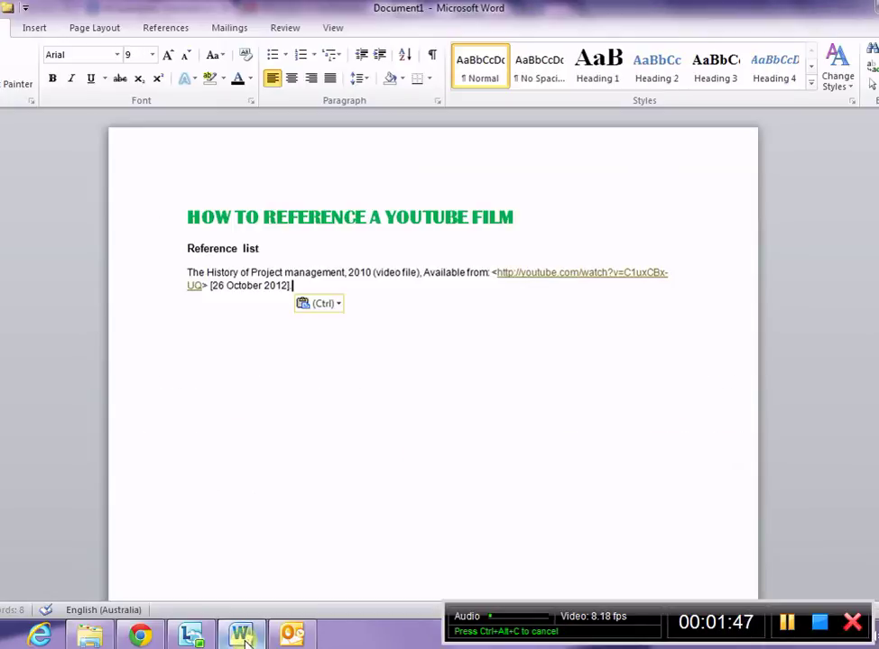
left_click(138, 637)
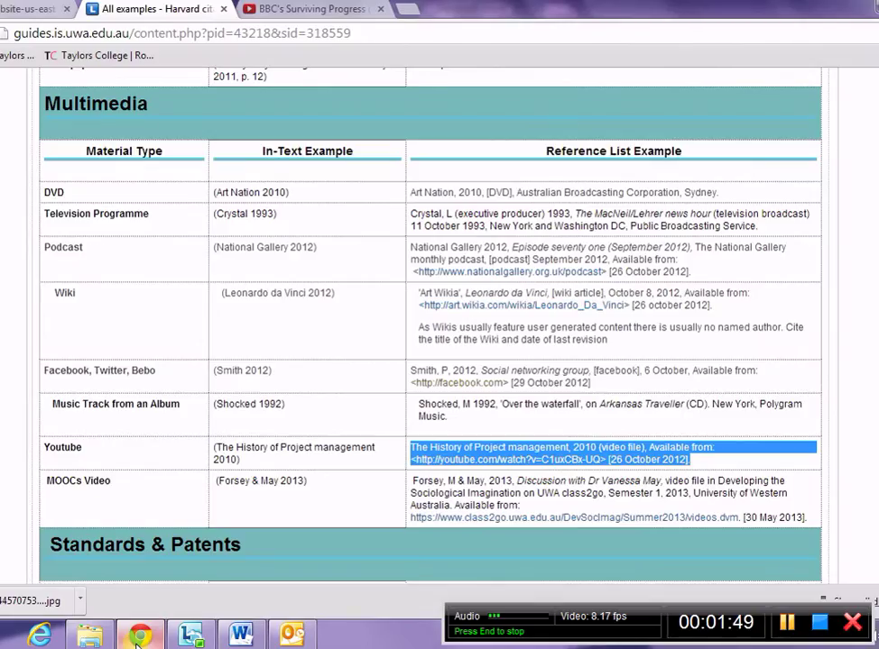
left_click(347, 13)
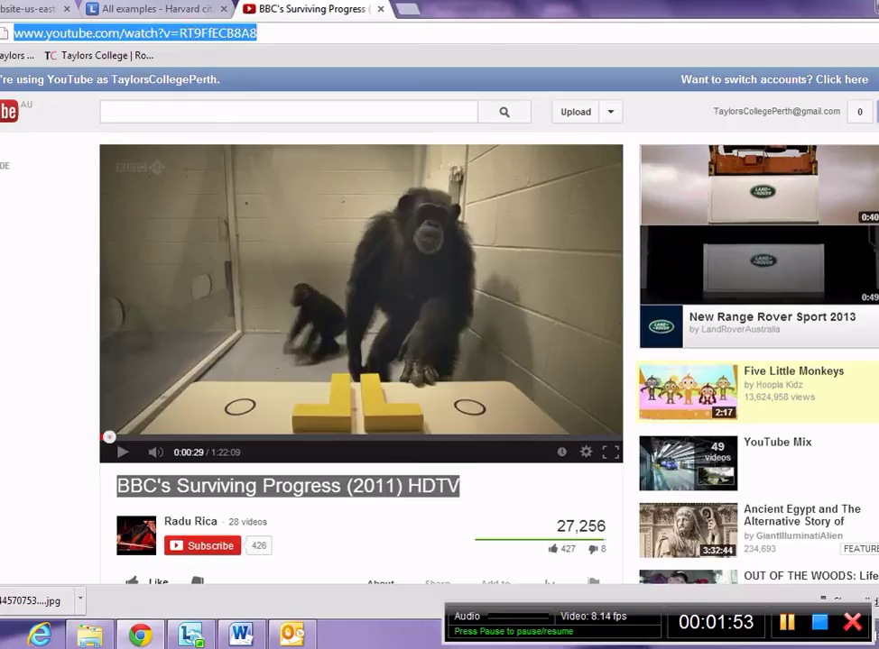
left_click(251, 637)
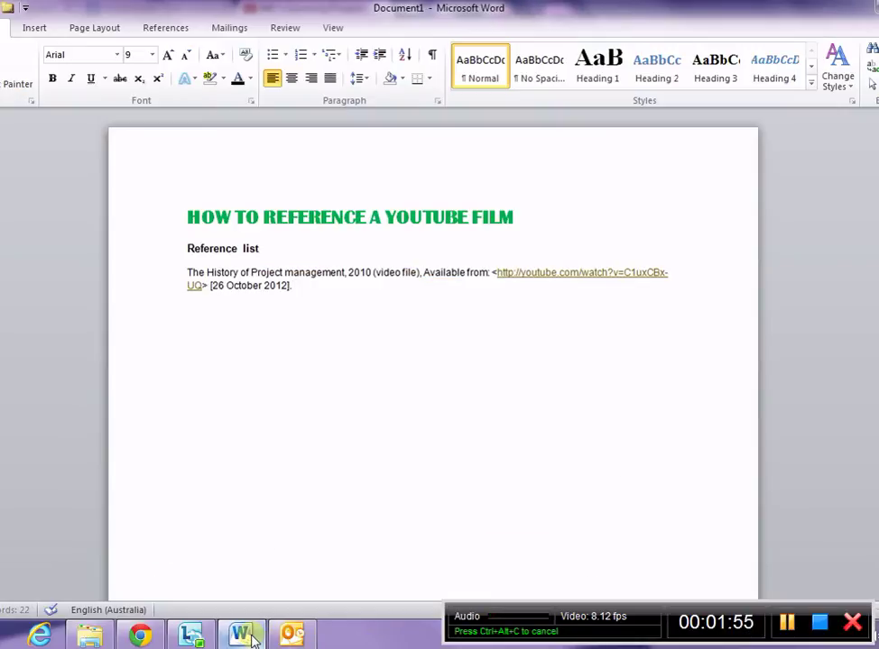
type("http://www.youtube.com/watch?v=RT9FfECB8A8")
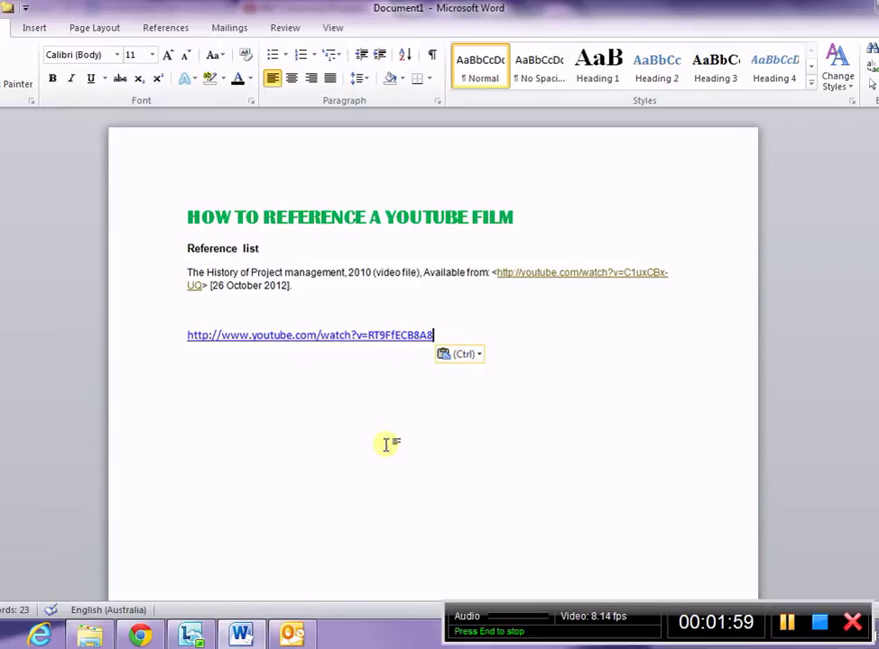
Copy the title 'BBC's Surviving Progress (2011) HDTV' into Word and add empty lines above the URL.
left_click(144, 638)
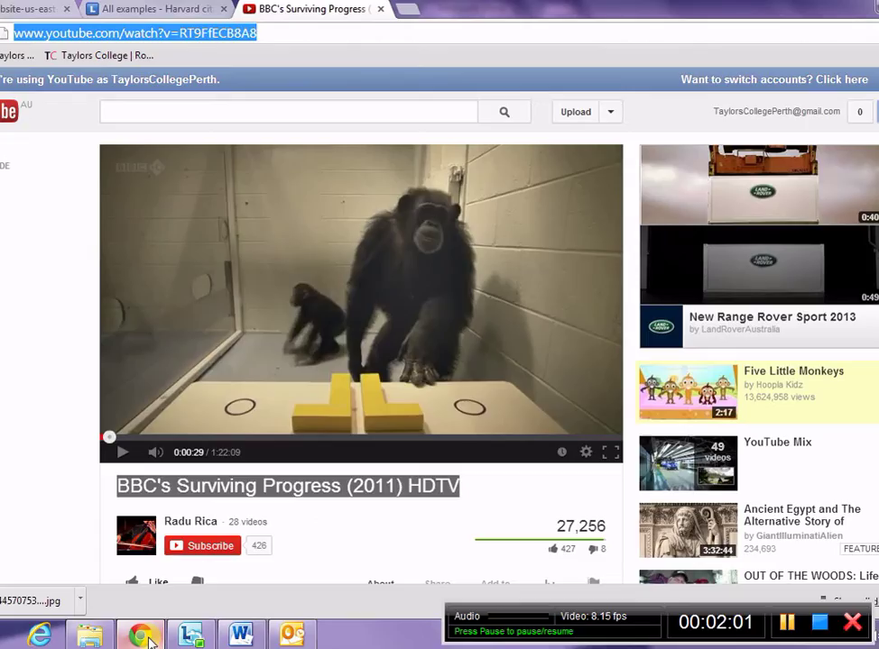
left_click(145, 637)
left_click(144, 637)
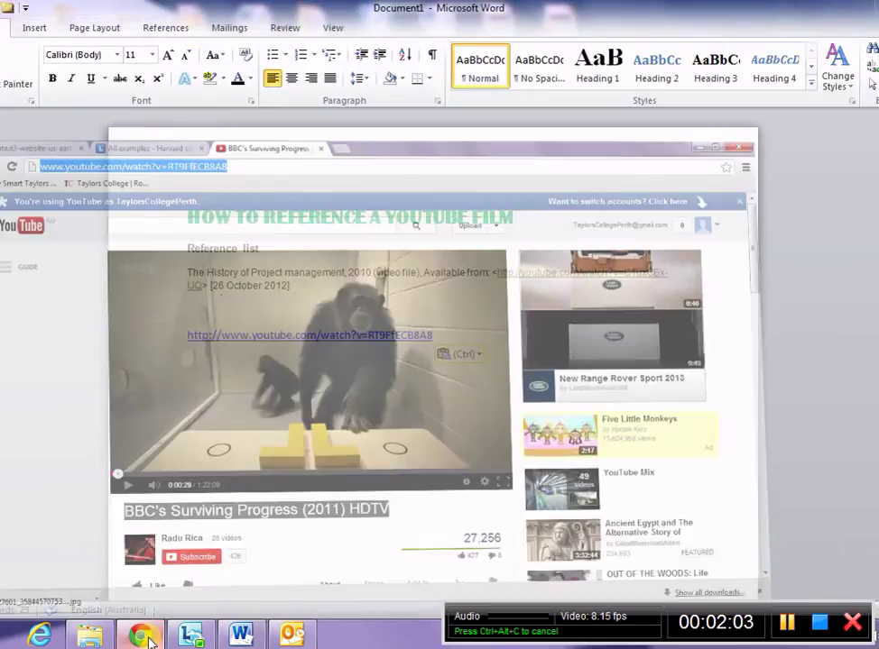
left_click(361, 499)
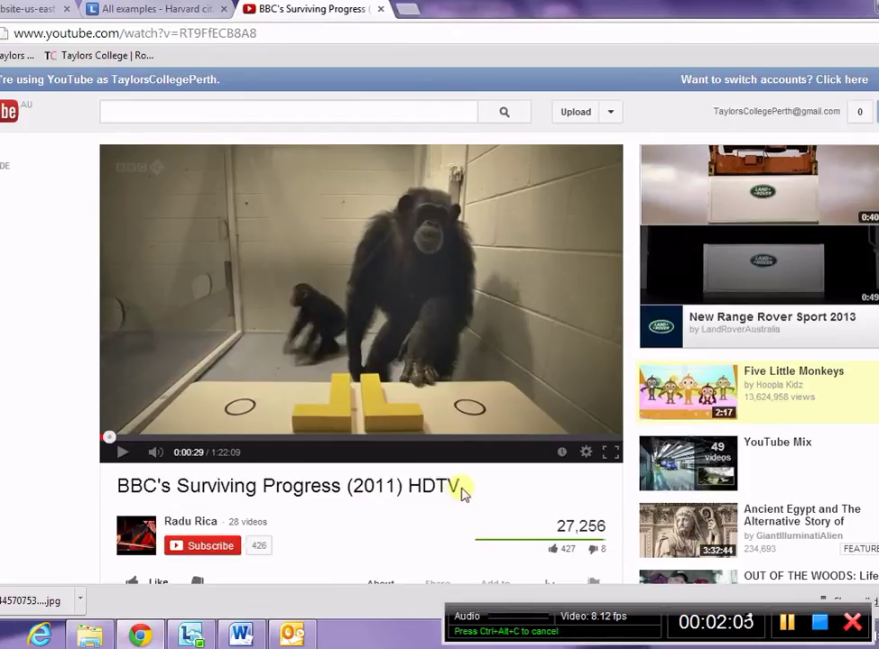
left_click_drag(461, 488, 102, 485)
key("ctrl+c")
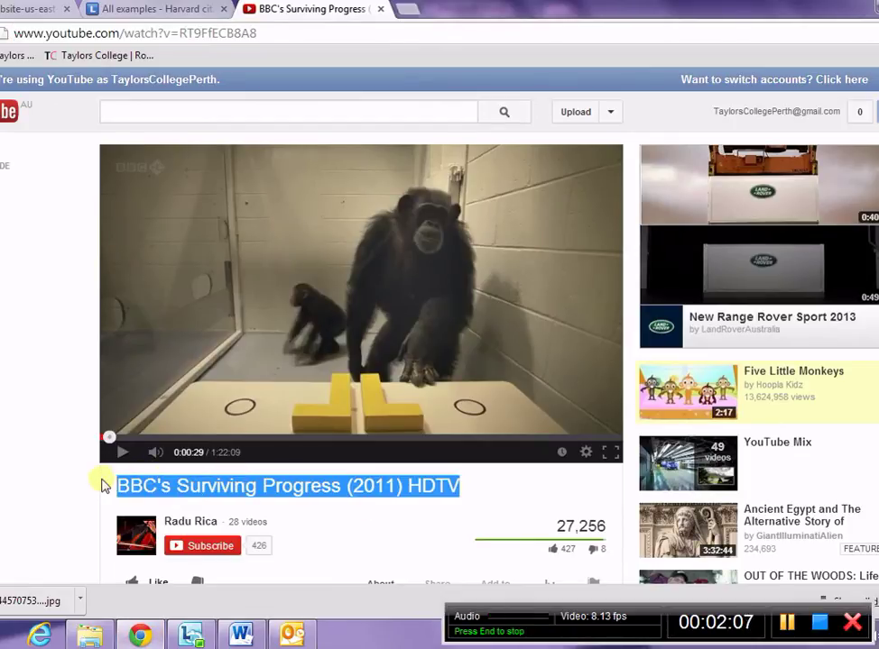
key("alt+Tab")
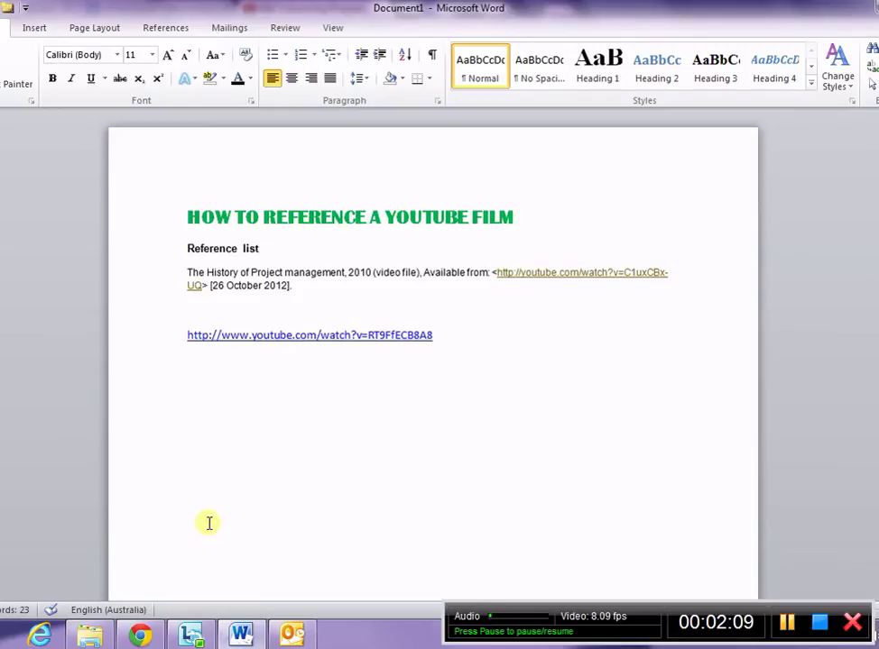
key("ctrl+v")
key("Up")
key("Up")
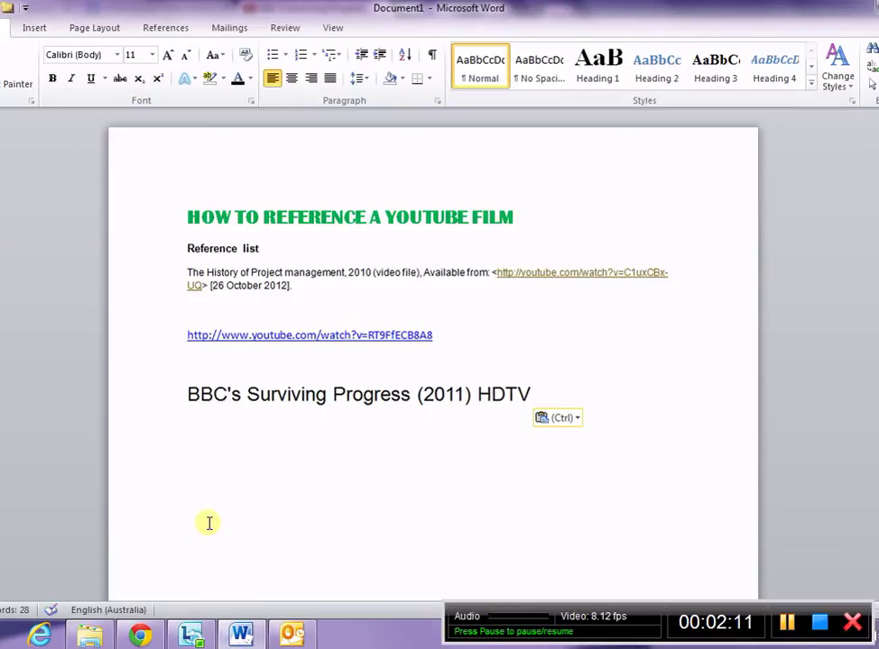
key("Return")
key("Return")
key("Up")
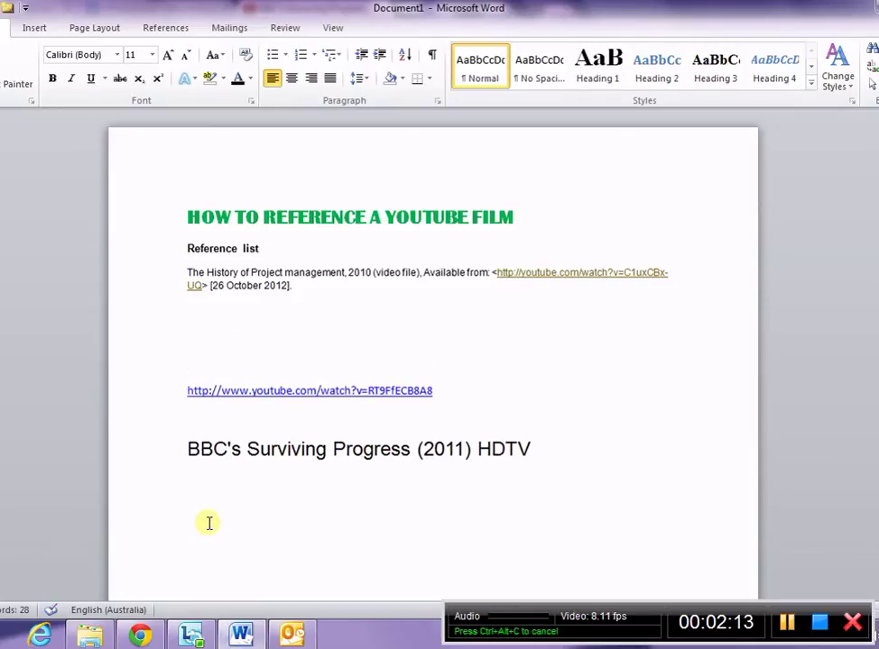
Type "BBC's Surviving Progress, 2011 (video file), Available from: <" with a capital P.
type("BBC's ")
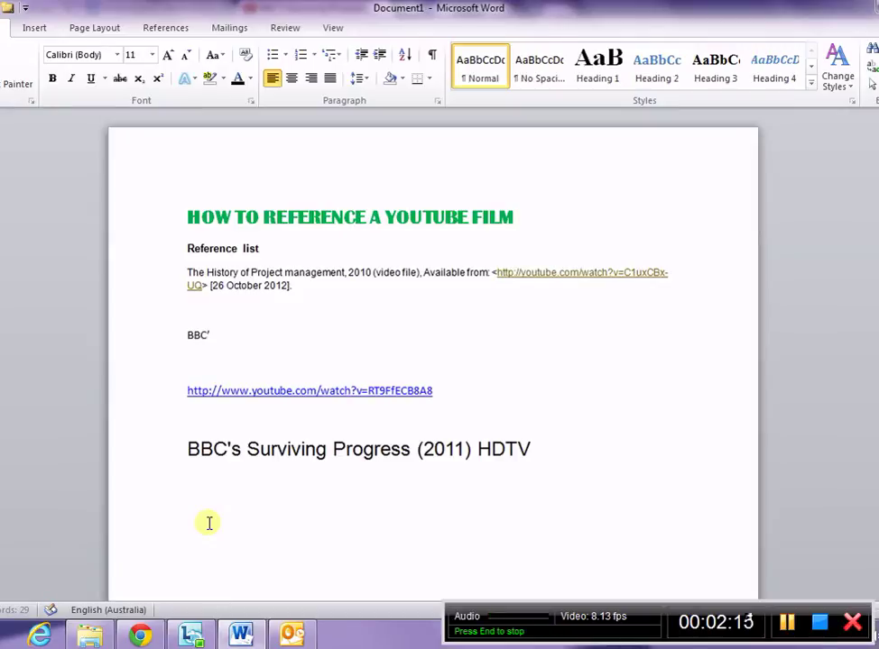
type("Surviving progress")
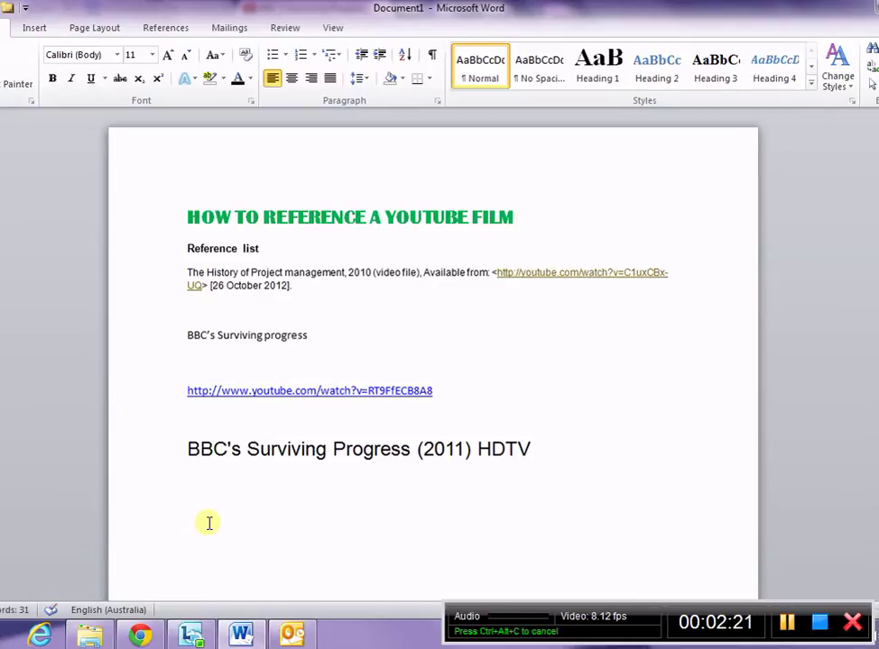
key("ctrl+Left")
key("BackSpace")
type("P")
key("Right")
key("BackSpace")
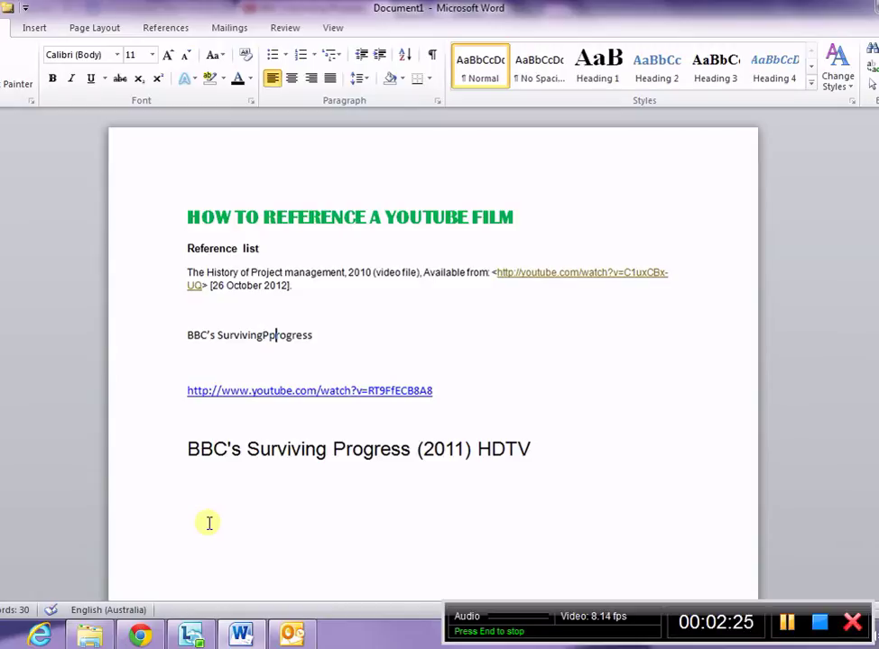
key("Left")
key("Right")
key("Right")
key("Right")
key("Right")
key("Right")
key("Right")
key("Right")
key("Right")
key("Right")
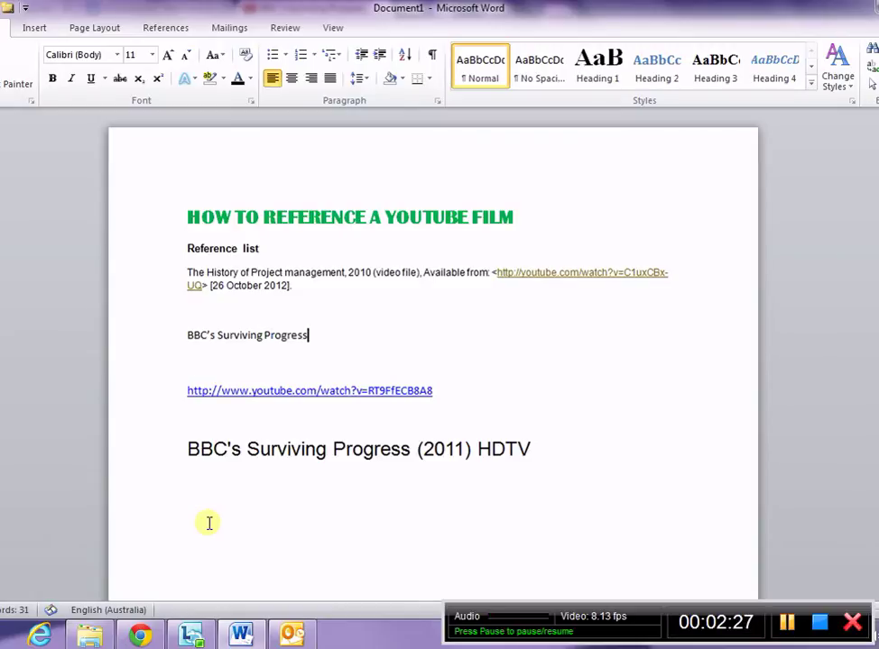
type(", 201")
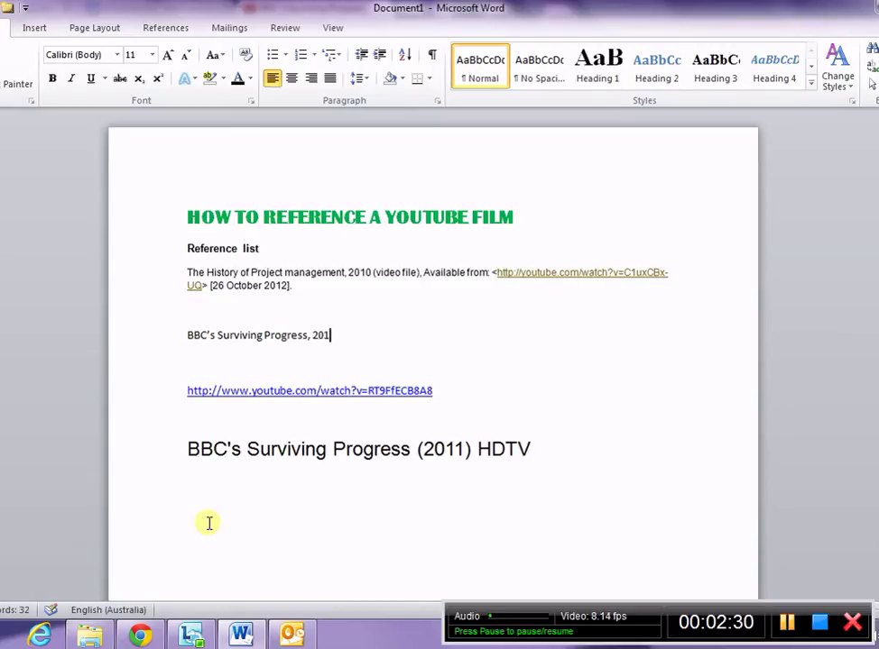
type("1 (vi")
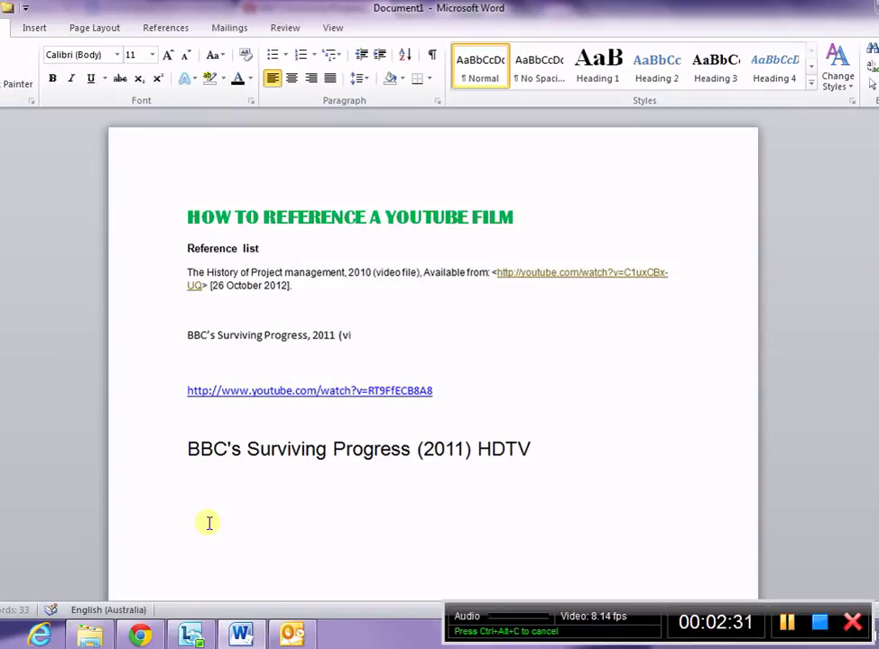
type("deo filme")
key("BackSpace")
key("BackSpace")
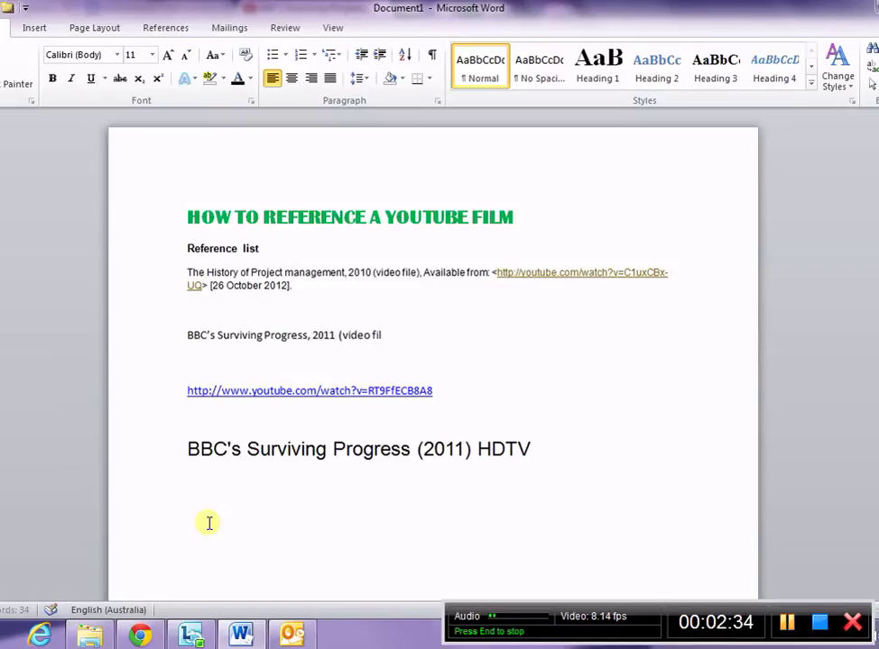
type("e), Available")
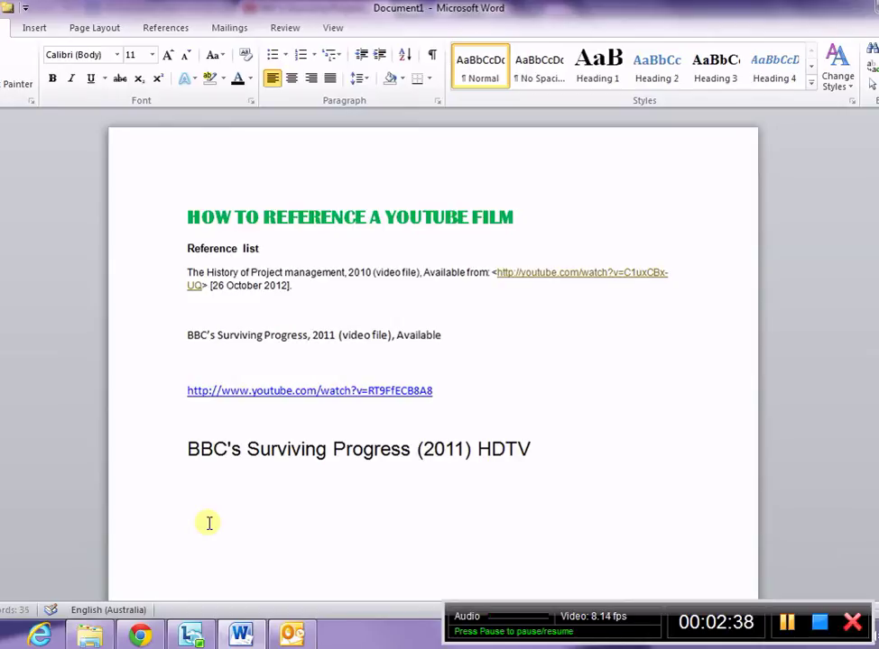
type(" from:")
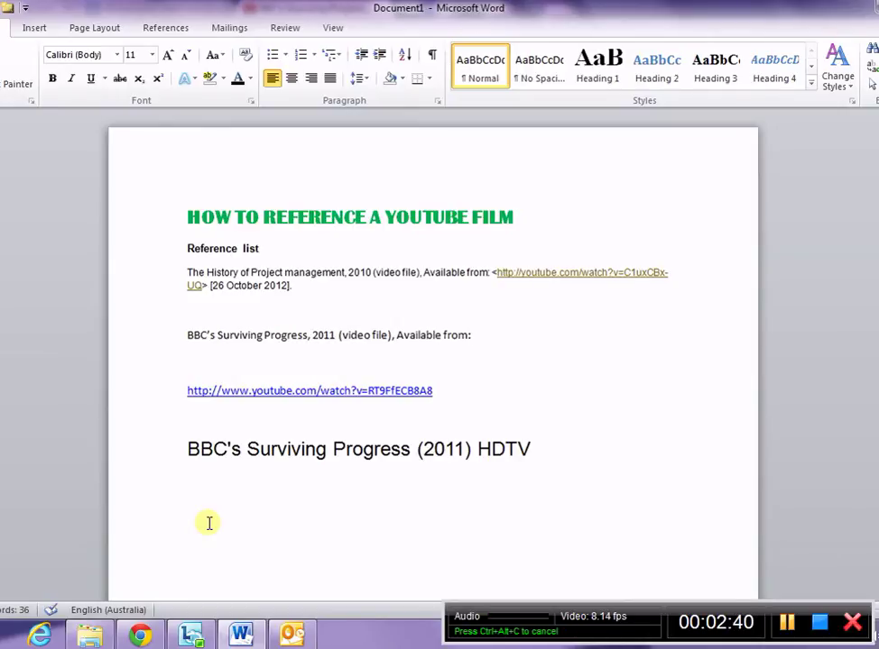
type(" <")
Join the URL onto that line and close it with "> [16 September 2013].".
key("Down")
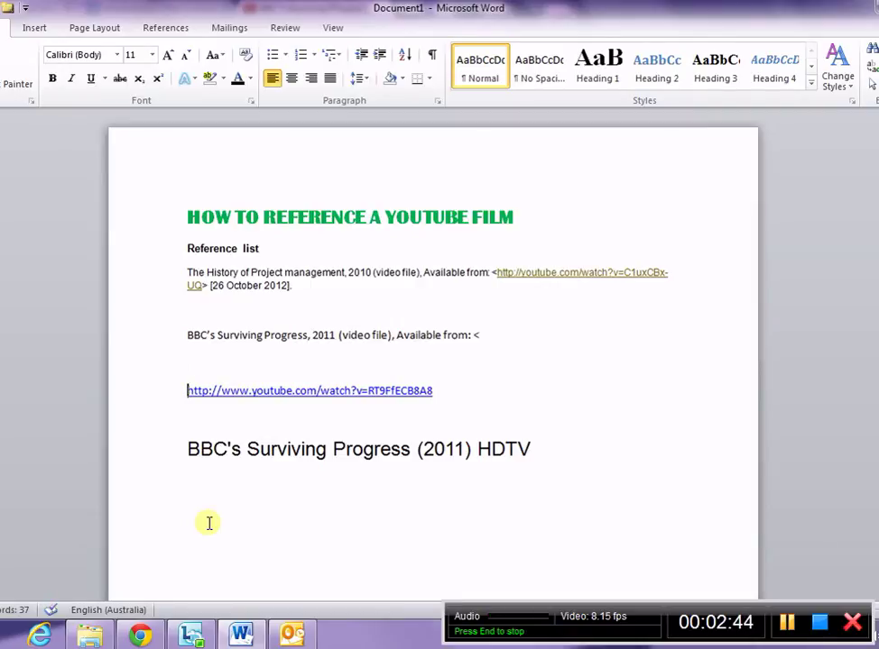
key("BackSpace")
key("BackSpace")
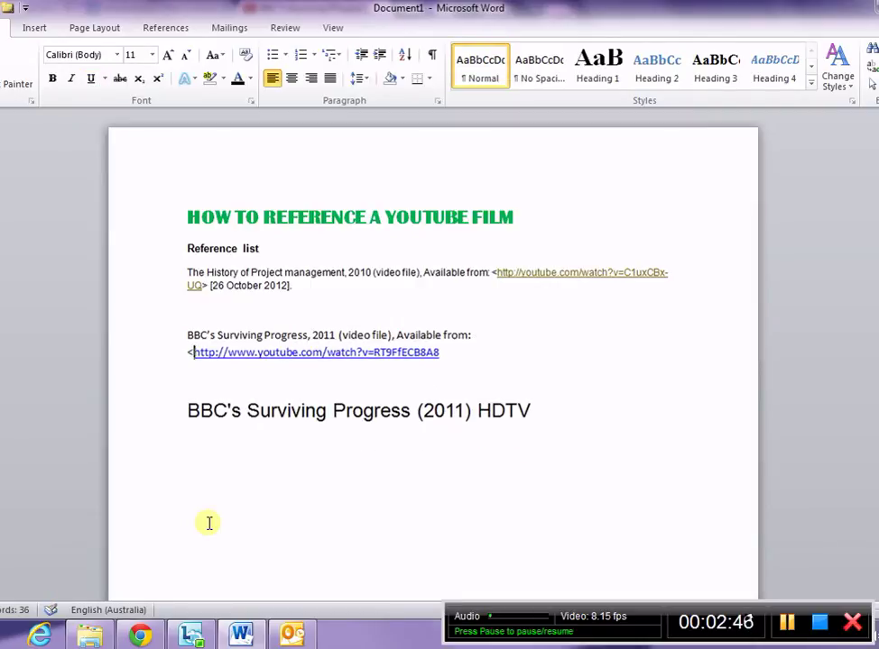
key("Down")
key("Left")
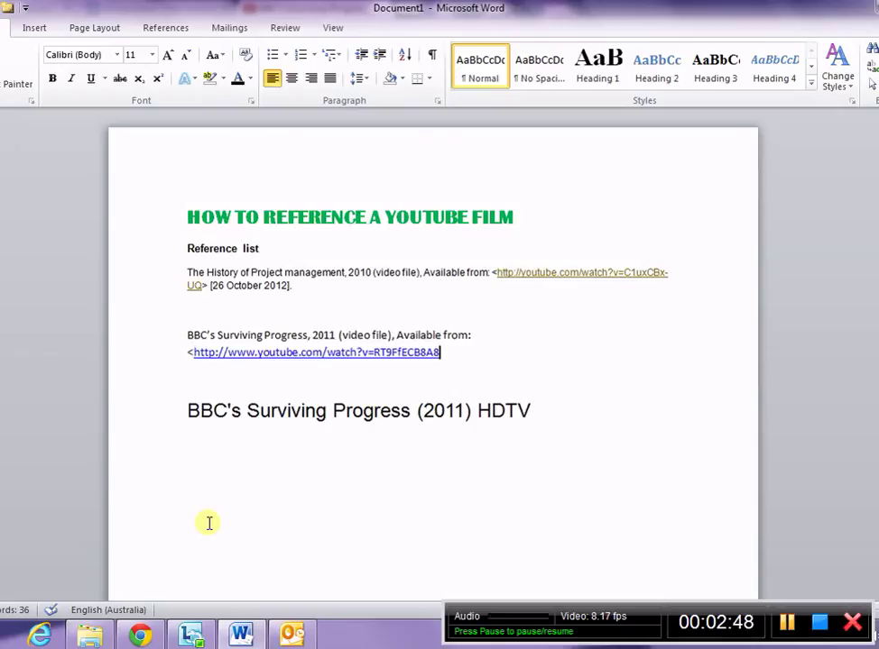
type(">")
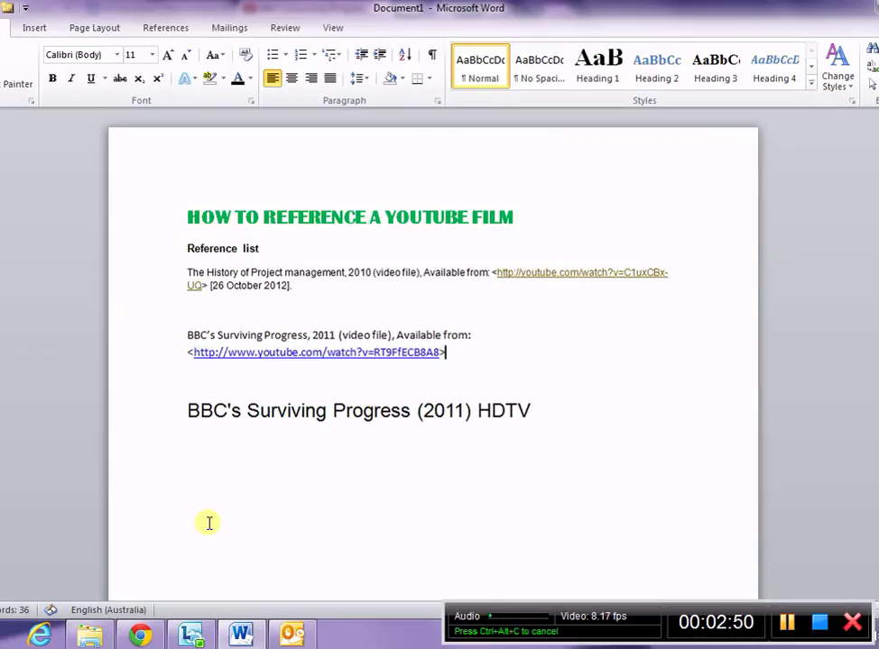
type(" [16")
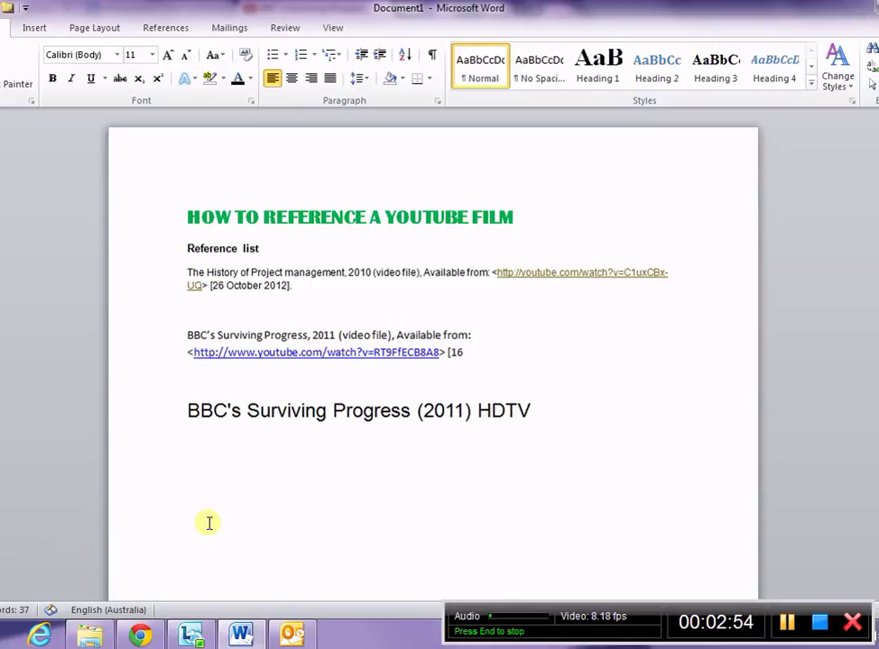
type(" September")
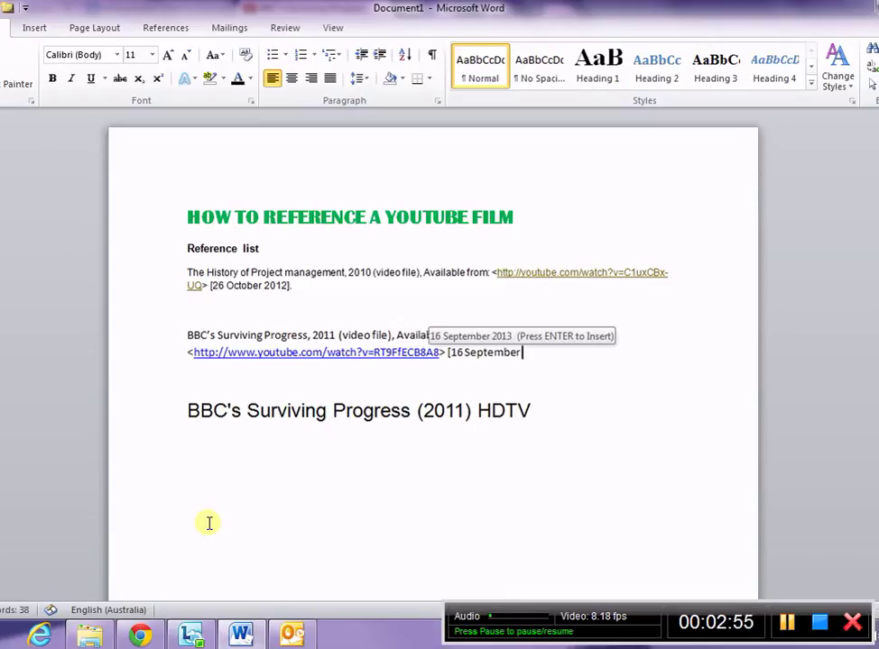
key("Return")
type("]")
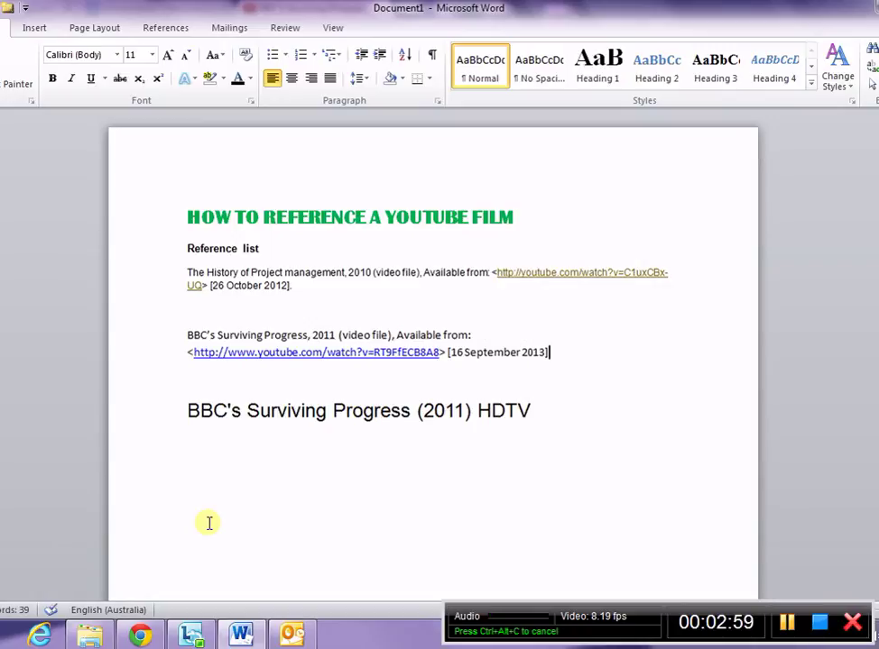
type(".")
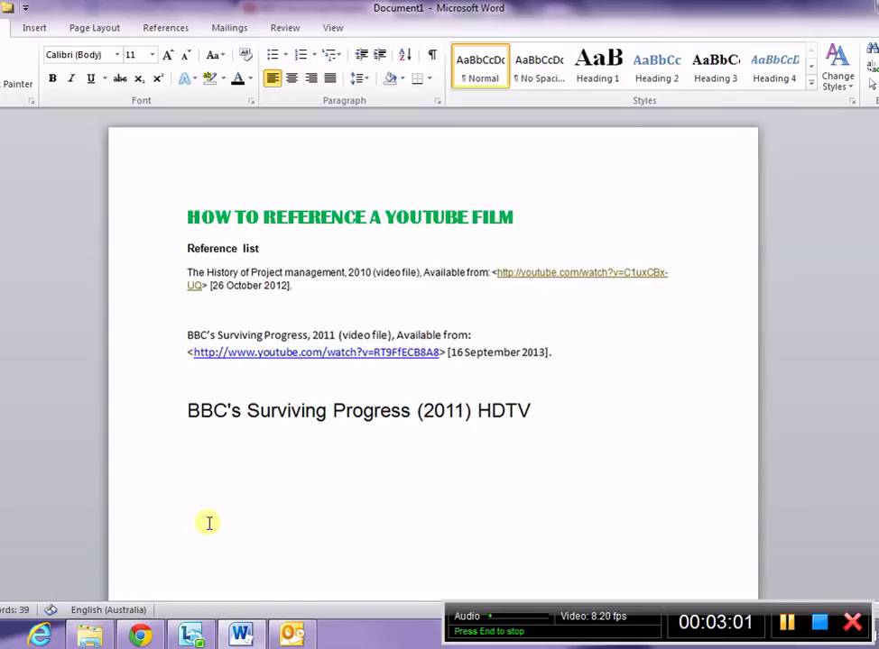
Remove the hyperlink from the URL and delete the standalone HDTV title line.
right_click(304, 352)
left_click(357, 227)
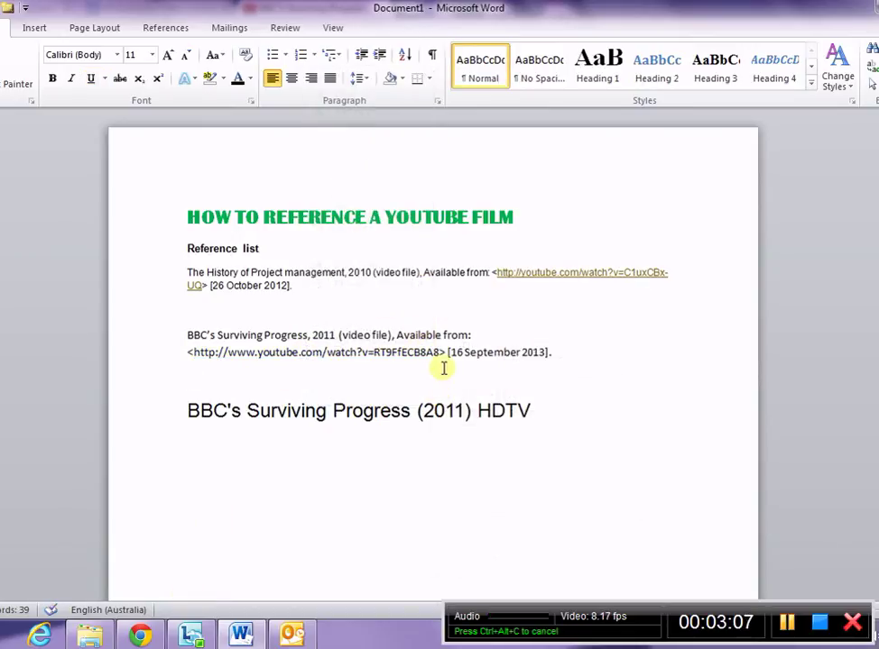
left_click_drag(559, 418, 286, 385)
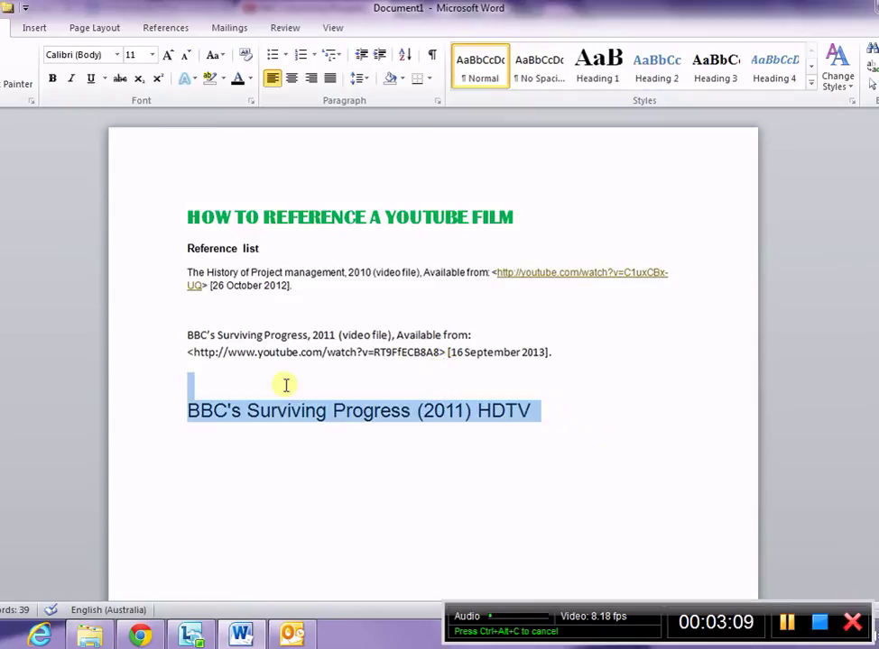
key("Delete")
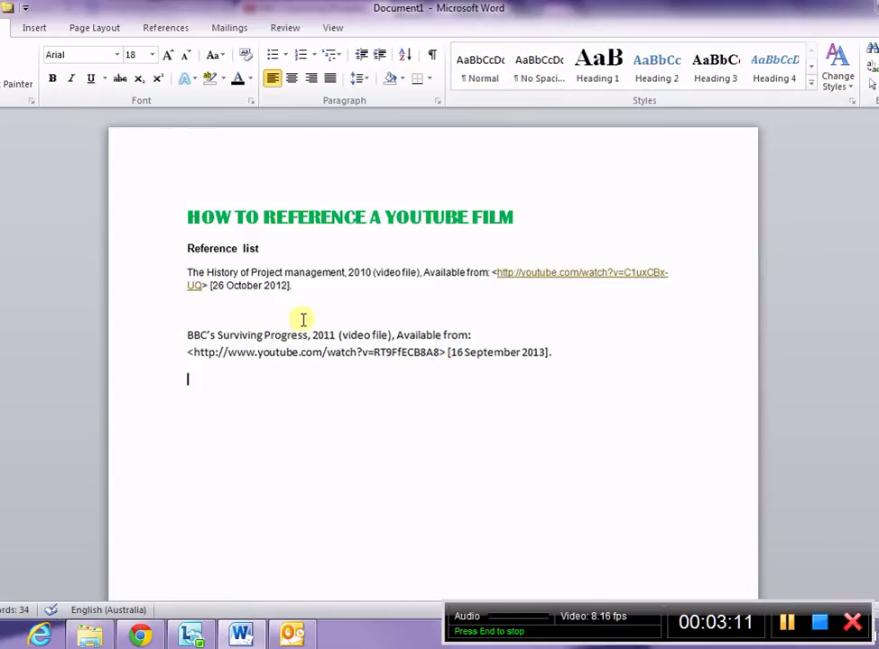
Delete the History of Project management example reference.
left_click_drag(308, 279, 170, 265)
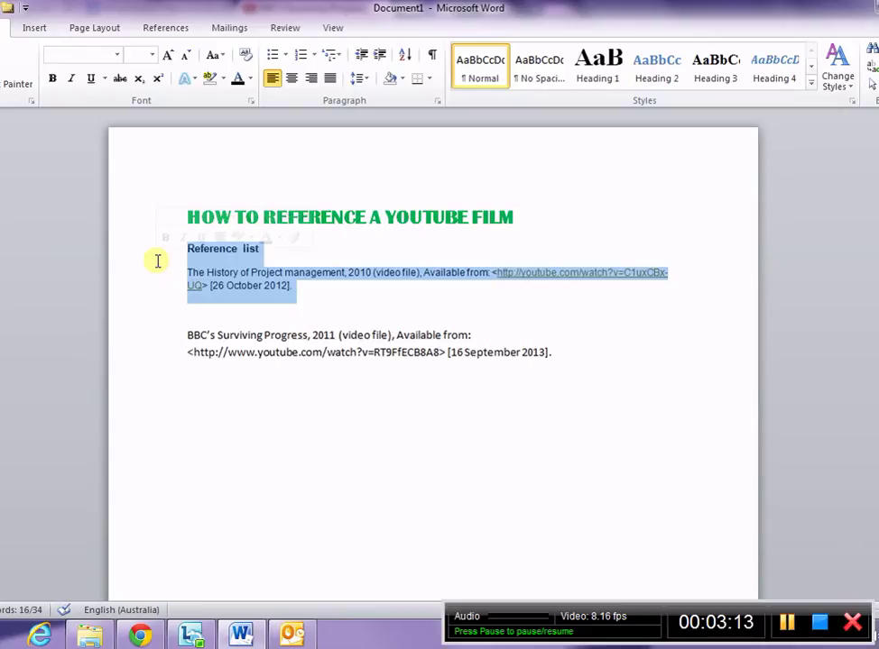
left_click(283, 287)
left_click_drag(298, 289, 188, 273)
key("BackSpace")
key("BackSpace")
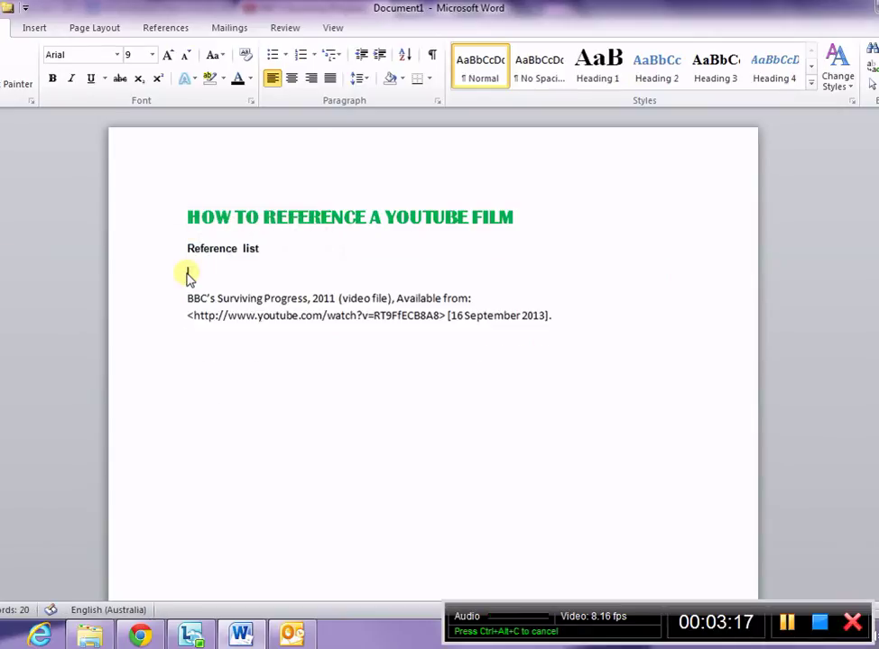